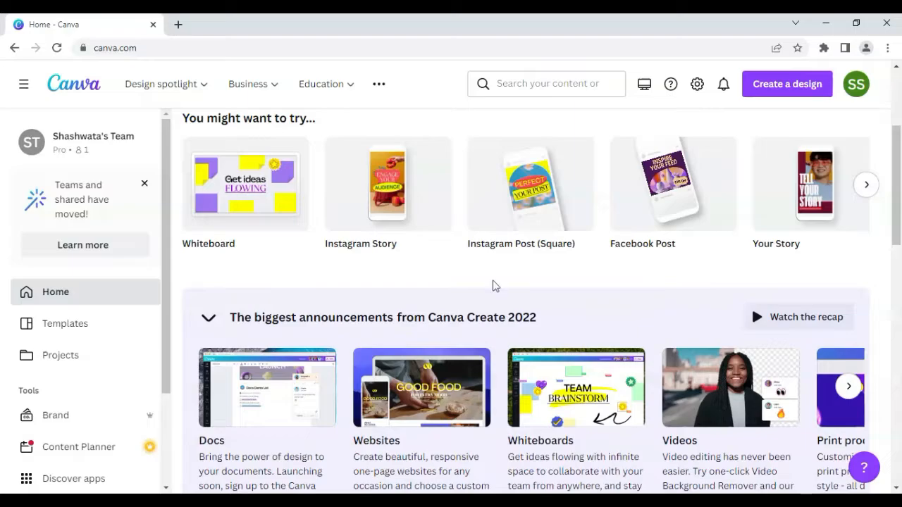
- Create a blank Instagram Post (Square) design and set the recently used wooden patio café photo as its background
mouse_move(523, 215)
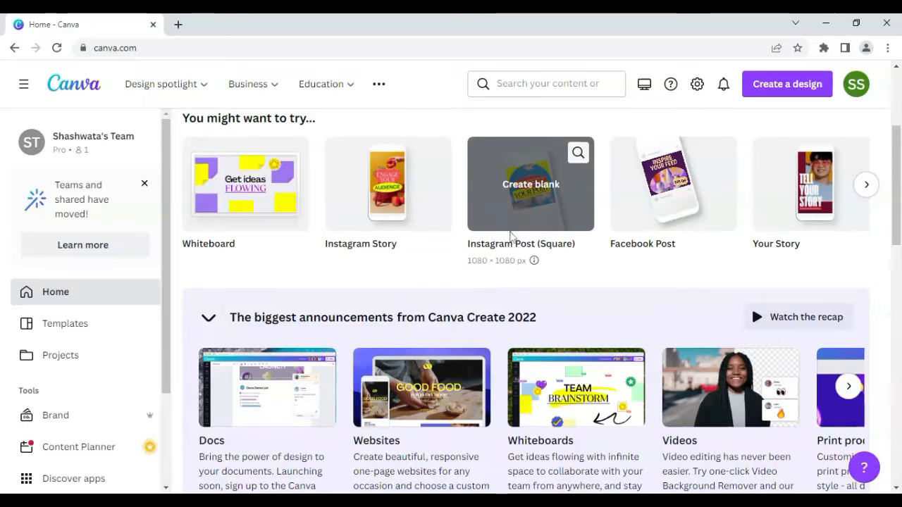
left_click(514, 242)
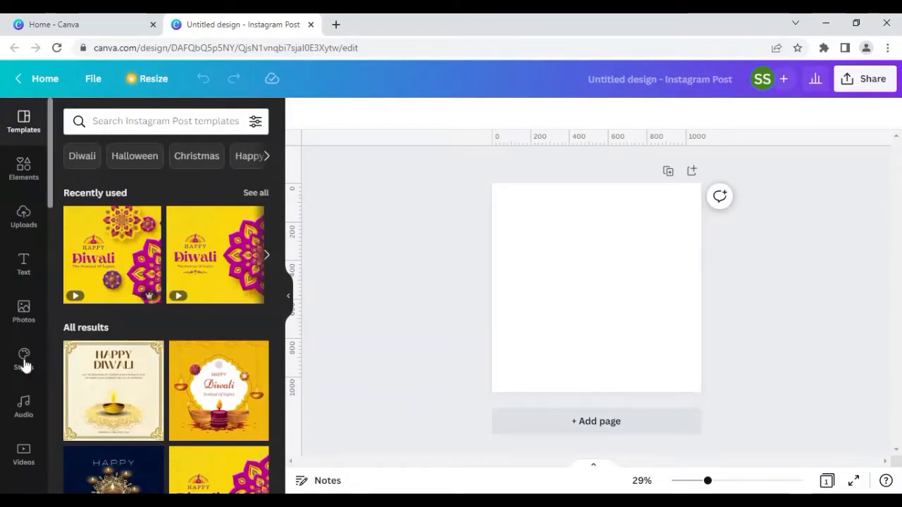
left_click(26, 315)
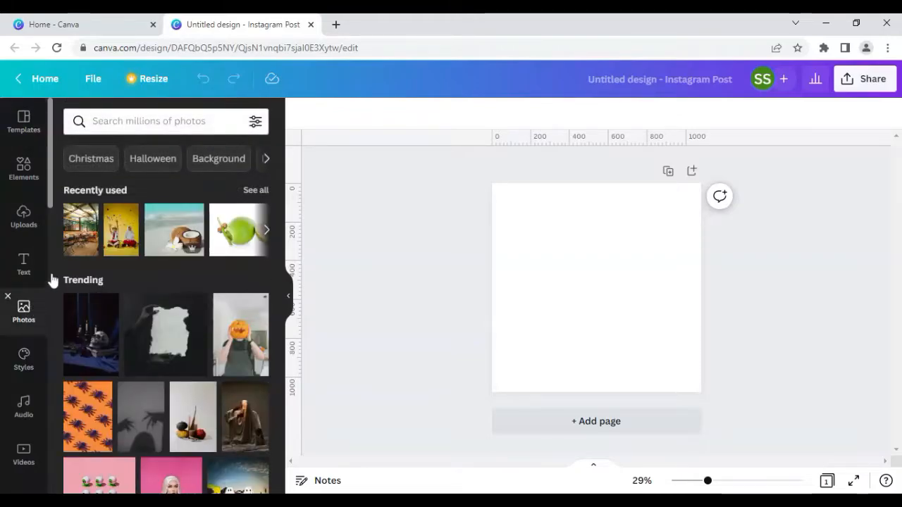
left_click(80, 244)
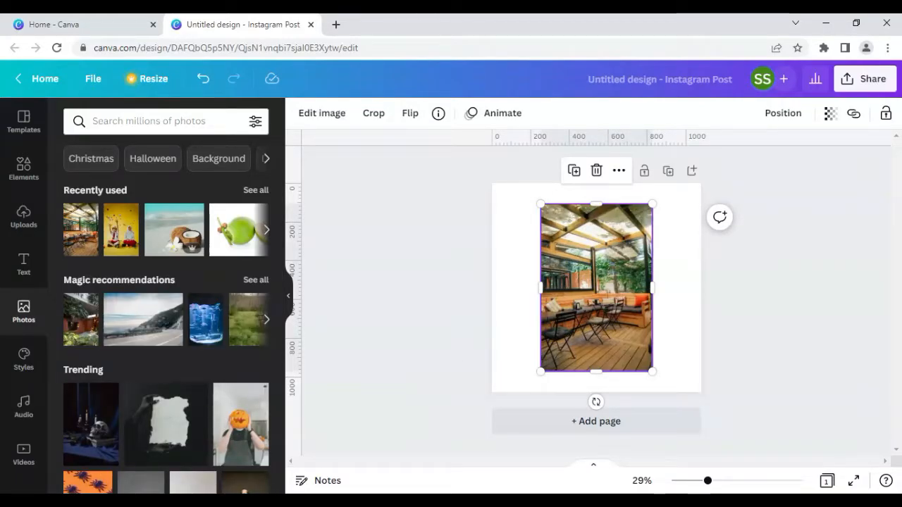
right_click(569, 352)
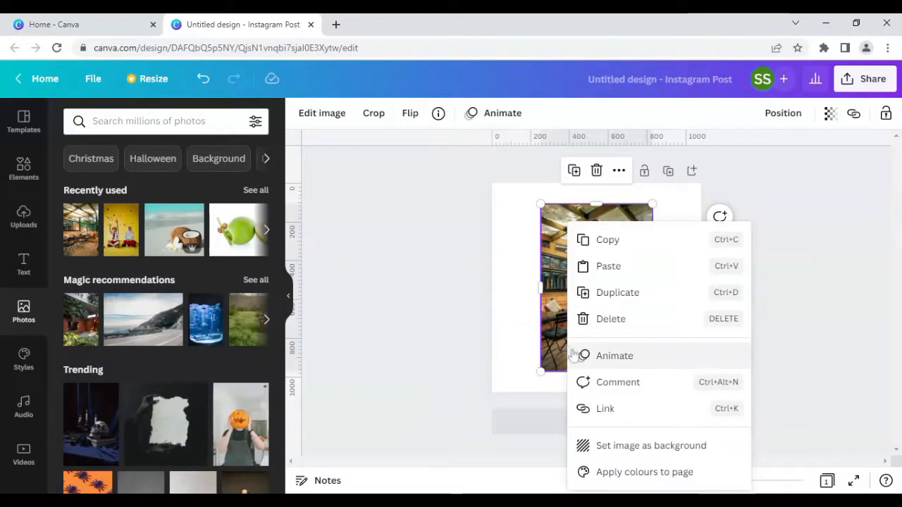
left_click(617, 446)
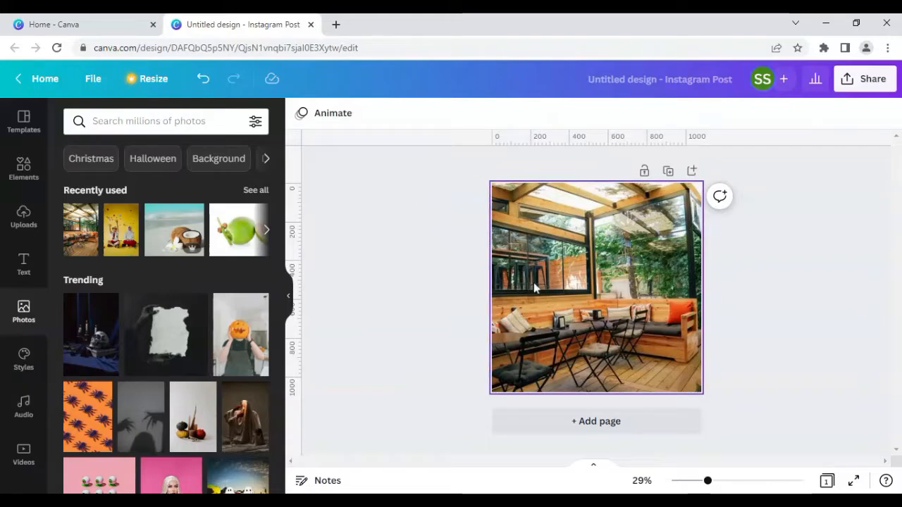
- Open the Adjust settings of the background photo and look through all available adjustments from Brightness to Fade
left_click(545, 337)
left_click(350, 118)
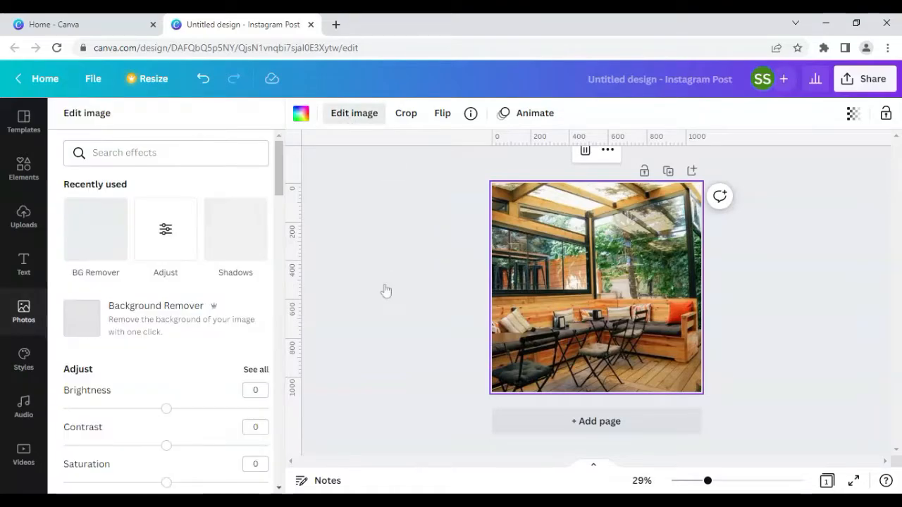
left_click(167, 232)
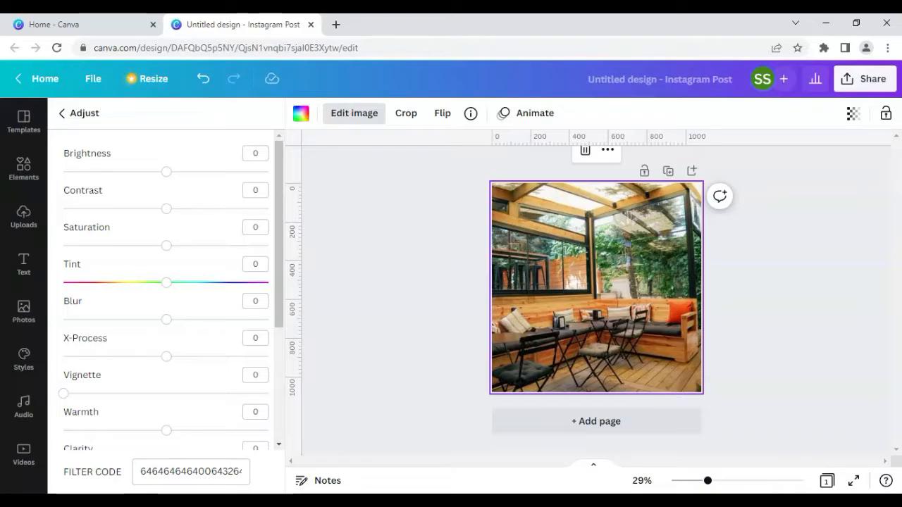
scroll(177, 346, "down", 3)
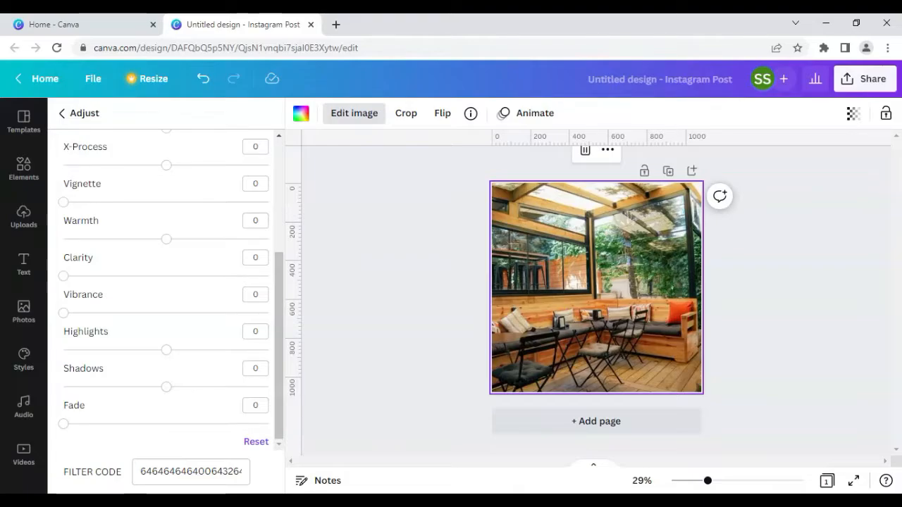
scroll(221, 382, "up", 3)
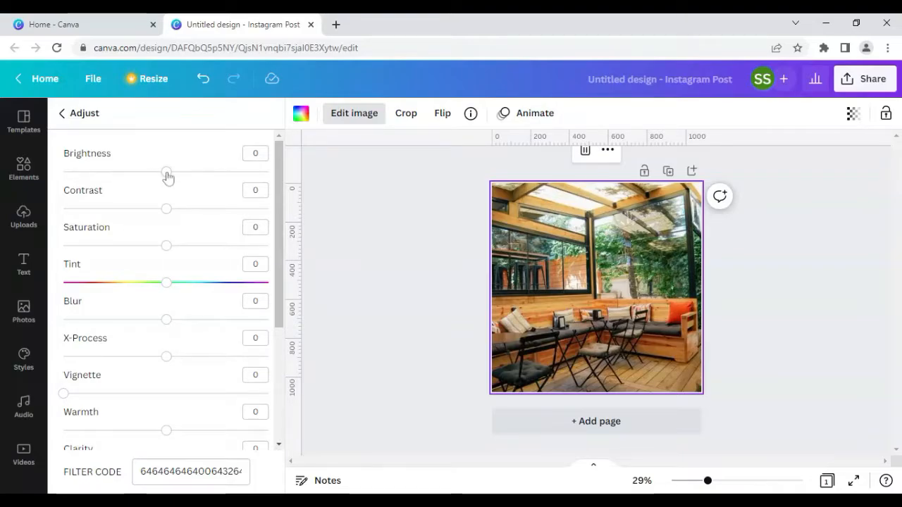
- Try darkening the background photo with a brightness of -20, and raise the brightness gradually to -2
left_click_drag(167, 176, 146, 179)
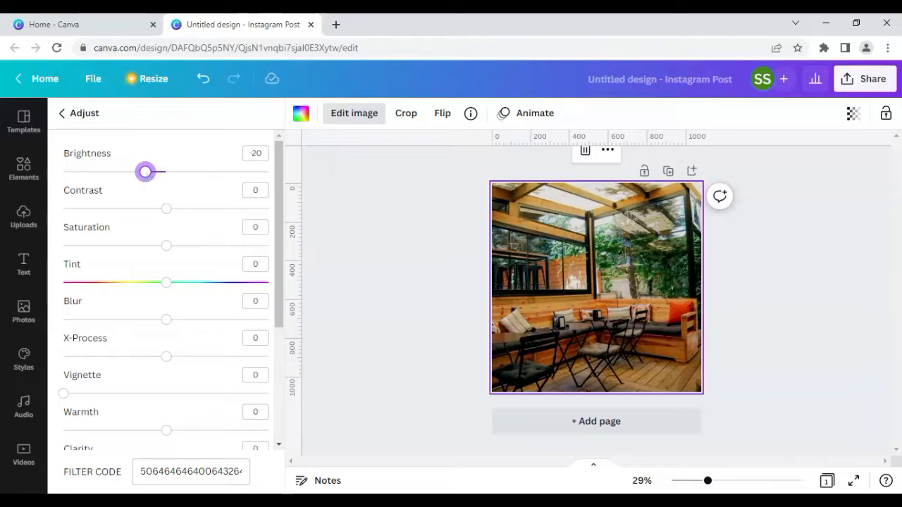
key("Right")
key("Right")
key("Right")
key("Right")
key("Right")
key("Right")
key("Right")
key("Right")
key("Right")
key("Right")
key("Right")
key("Right")
key("Right")
key("Right")
key("Right")
key("Right")
key("Right")
key("Right")
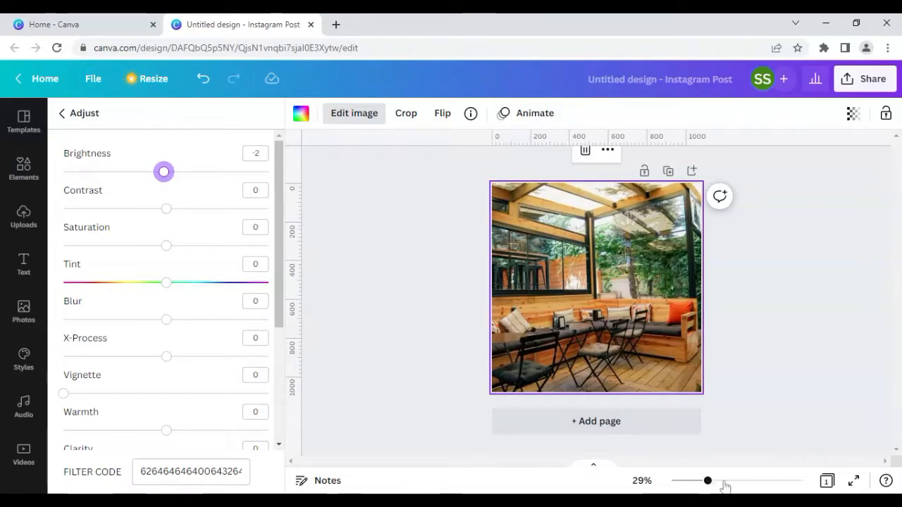
- Reopen the background photo's Adjust settings and try a brightness of -29 before raising it to -3
left_click_drag(708, 482, 725, 482)
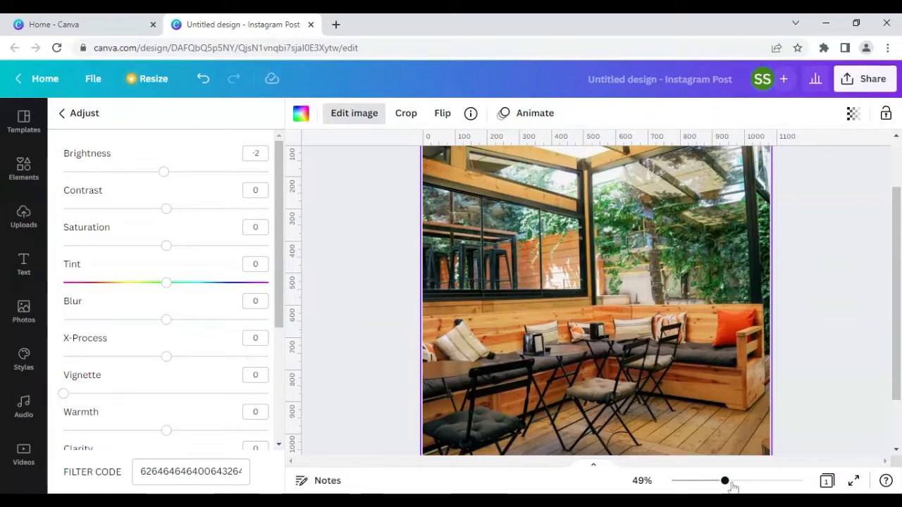
left_click_drag(725, 481, 710, 482)
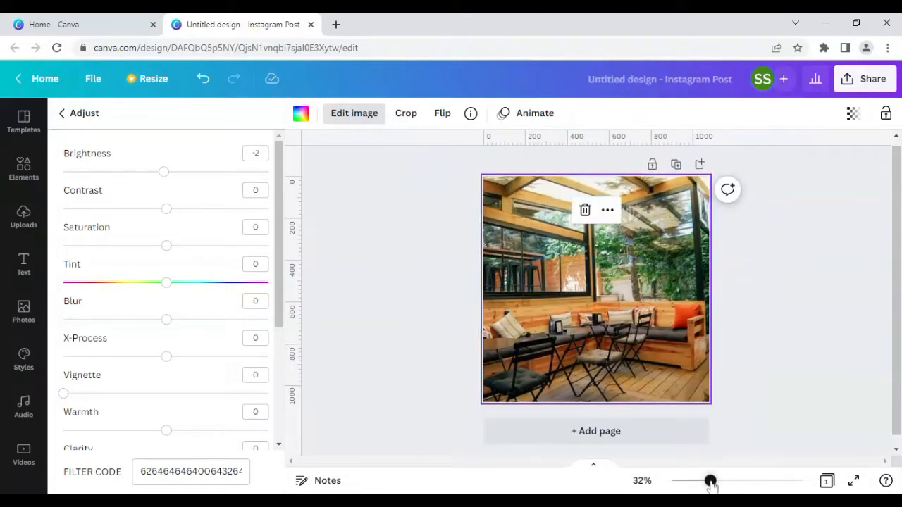
left_click(430, 310)
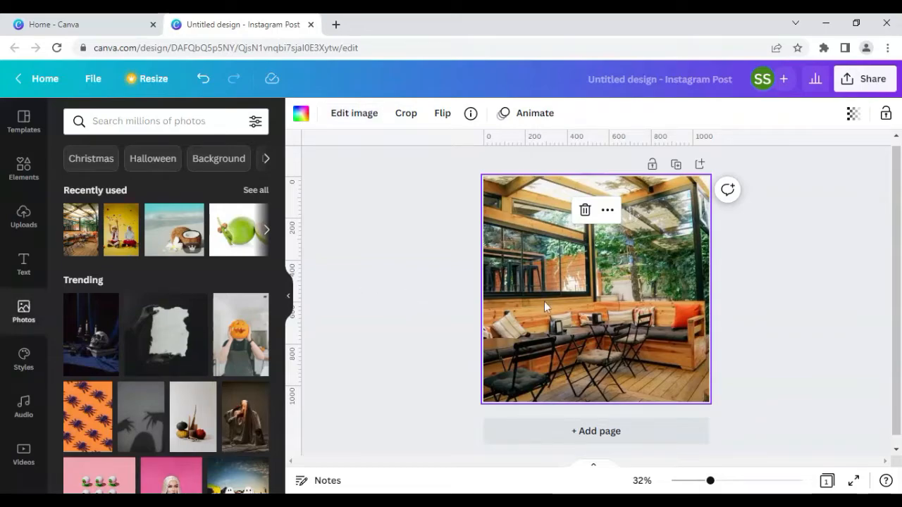
left_click(354, 114)
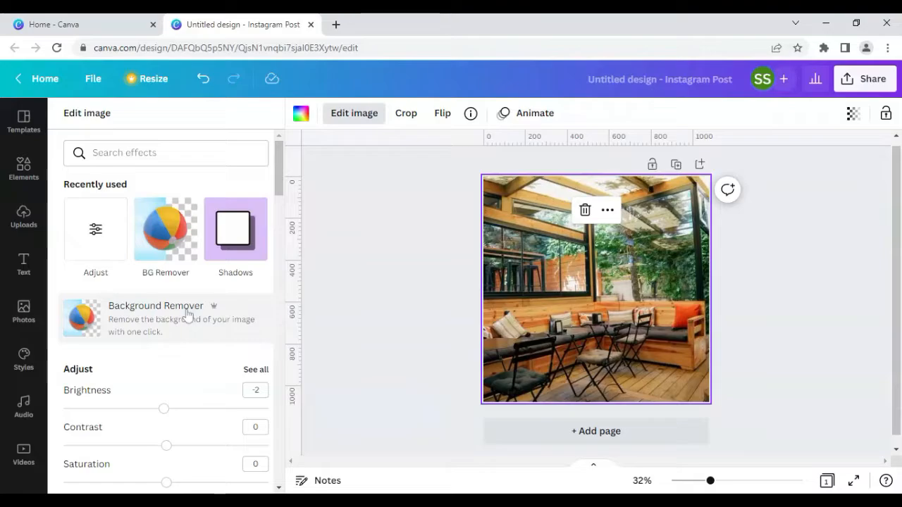
left_click(97, 224)
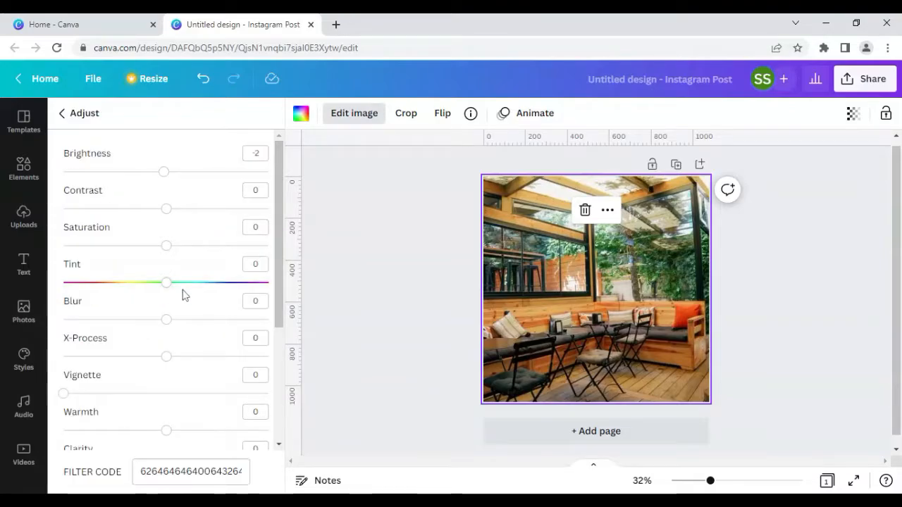
left_click_drag(163, 176, 138, 177)
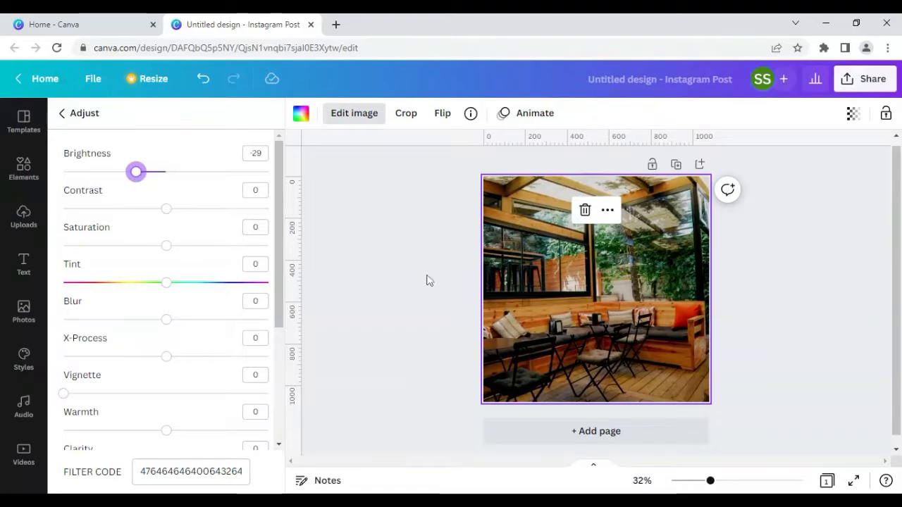
left_click(161, 176)
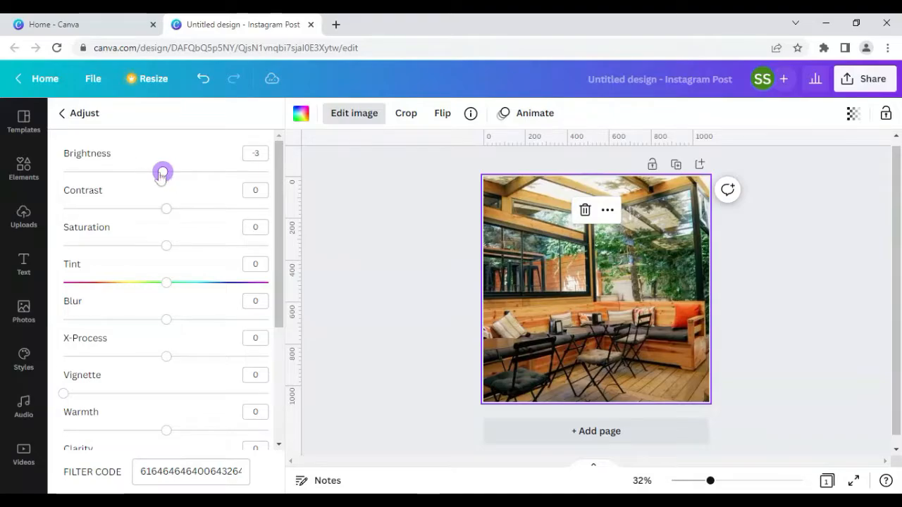
- Try a brightness of -25 with a contrast of -29 on the photo, and return both to 0
left_click_drag(162, 171, 141, 171)
left_click_drag(168, 210, 138, 215)
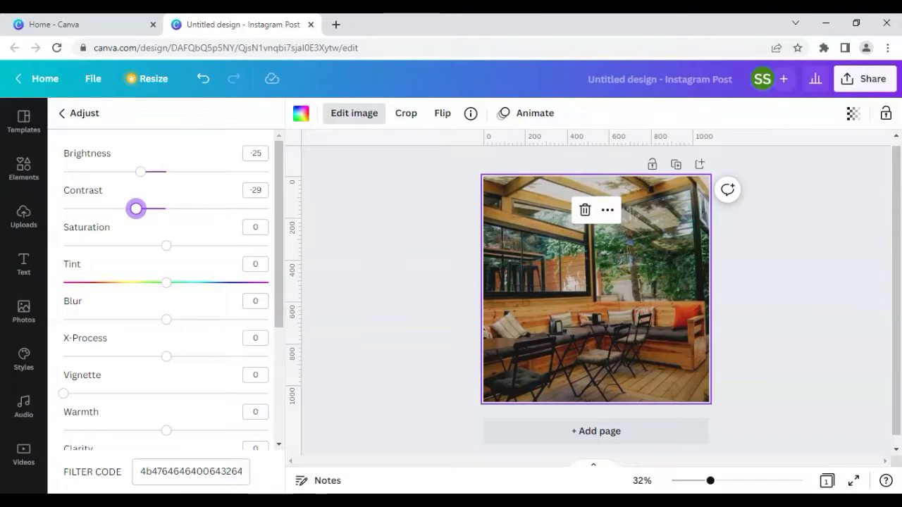
left_click_drag(136, 208, 166, 222)
left_click_drag(141, 172, 167, 176)
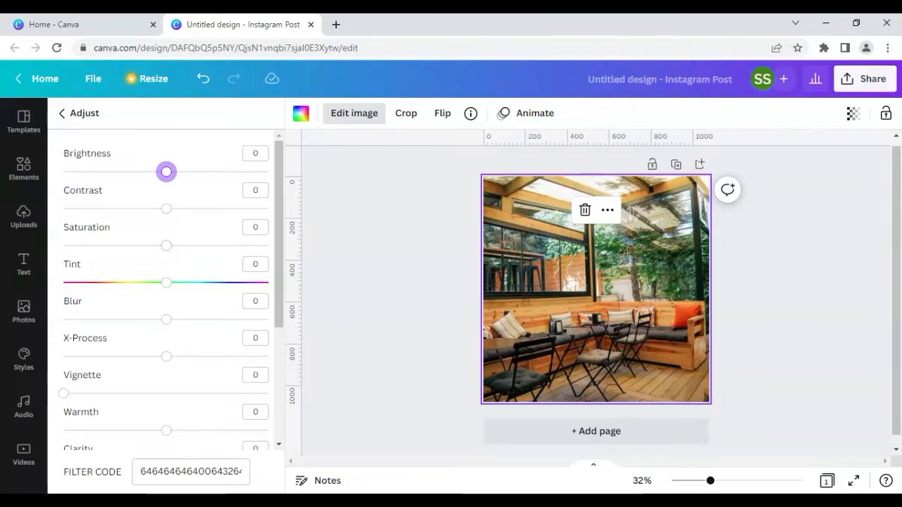
- Try saturation values of 45 and -38 on the photo, and return the saturation to 0
left_click_drag(168, 251, 212, 258)
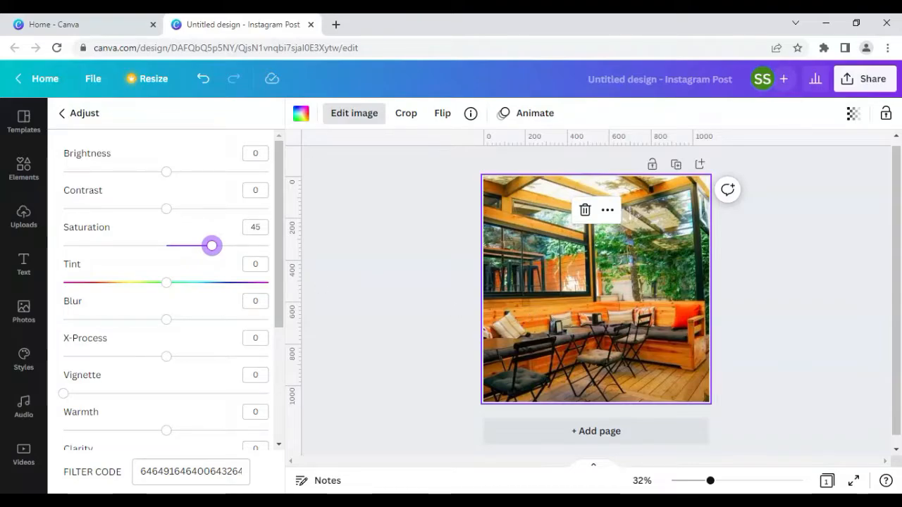
left_click_drag(212, 247, 128, 253)
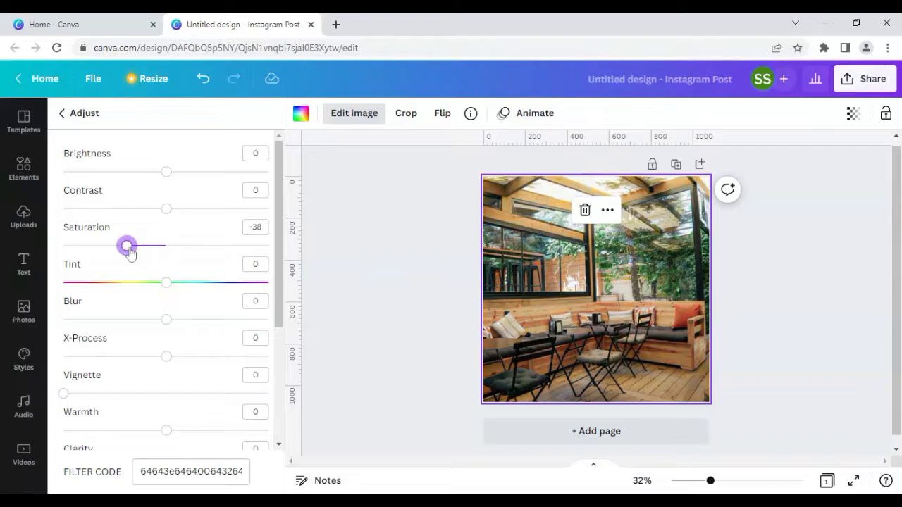
left_click_drag(134, 255, 166, 255)
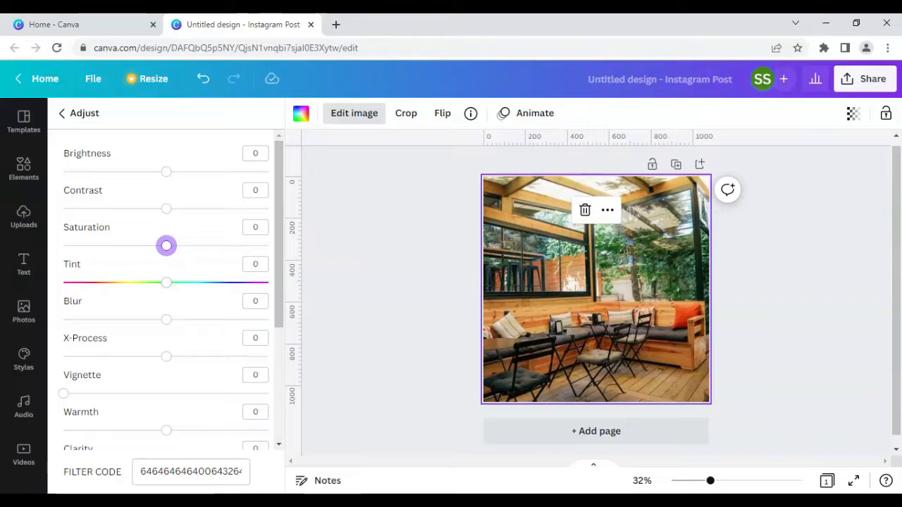
- Try shifting the photo's tint and return the tint to 0
mouse_move(166, 283)
left_mouse_down()
mouse_move(245, 289)
mouse_move(164, 291)
left_mouse_up()
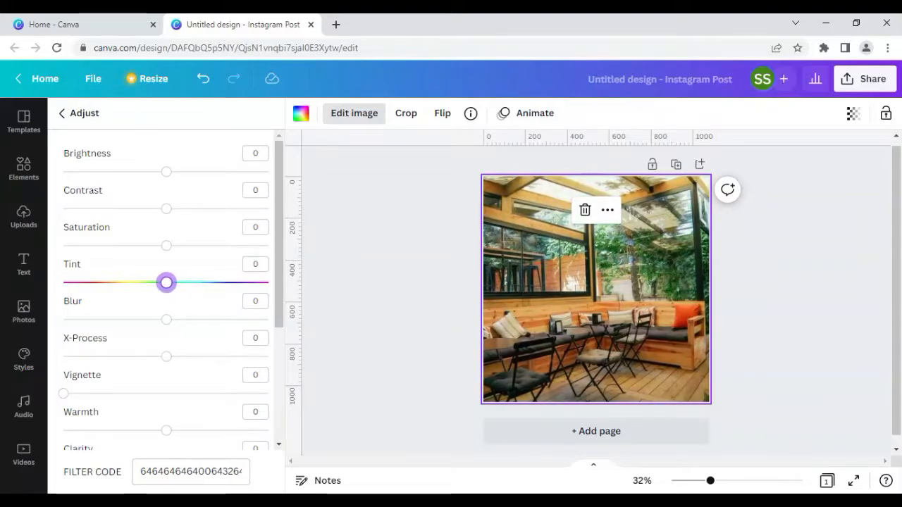
mouse_move(165, 289)
left_mouse_down()
mouse_move(137, 292)
mouse_move(169, 290)
left_mouse_up()
mouse_move(167, 284)
left_mouse_down()
mouse_move(107, 289)
mouse_move(199, 294)
mouse_move(167, 290)
left_mouse_up()
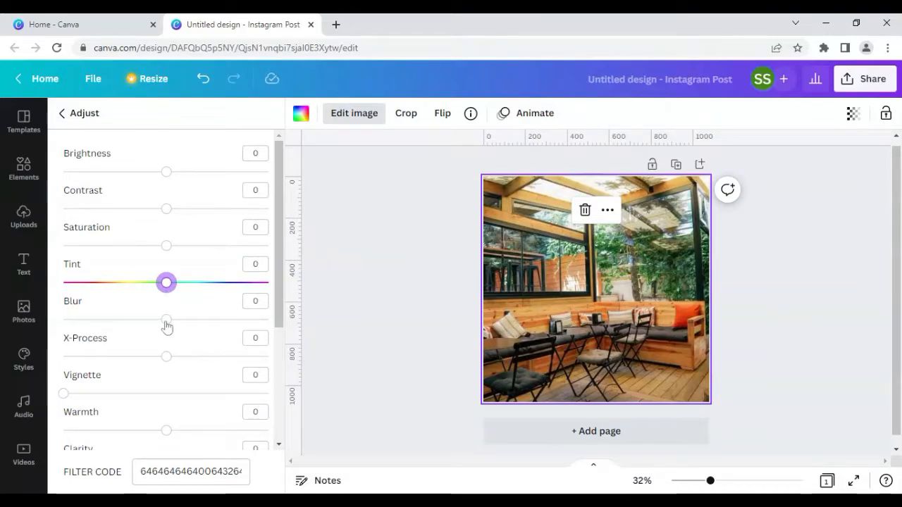
- Try a slight blur of -2 on the photo and return the blur to 0
mouse_move(169, 325)
left_mouse_down()
mouse_move(185, 328)
mouse_move(134, 326)
mouse_move(169, 324)
left_mouse_up()
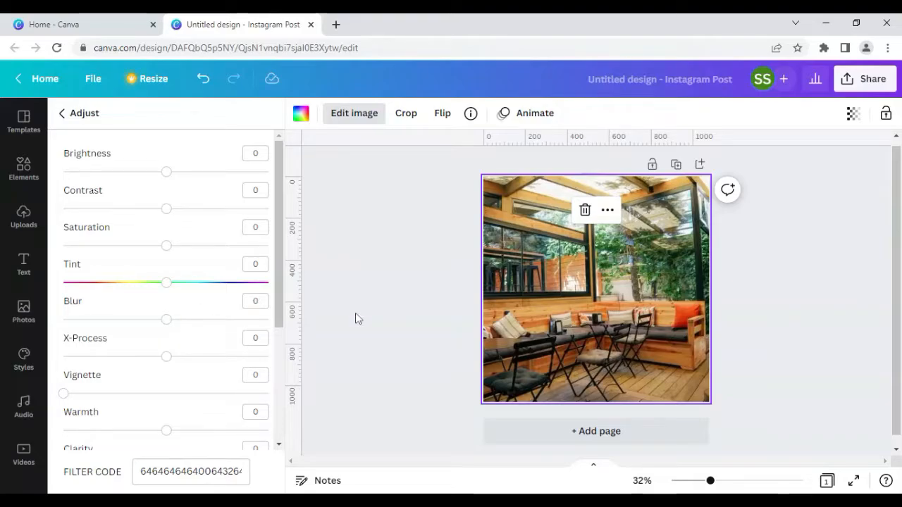
mouse_move(169, 324)
left_mouse_down()
mouse_move(115, 321)
mouse_move(166, 326)
left_mouse_up()
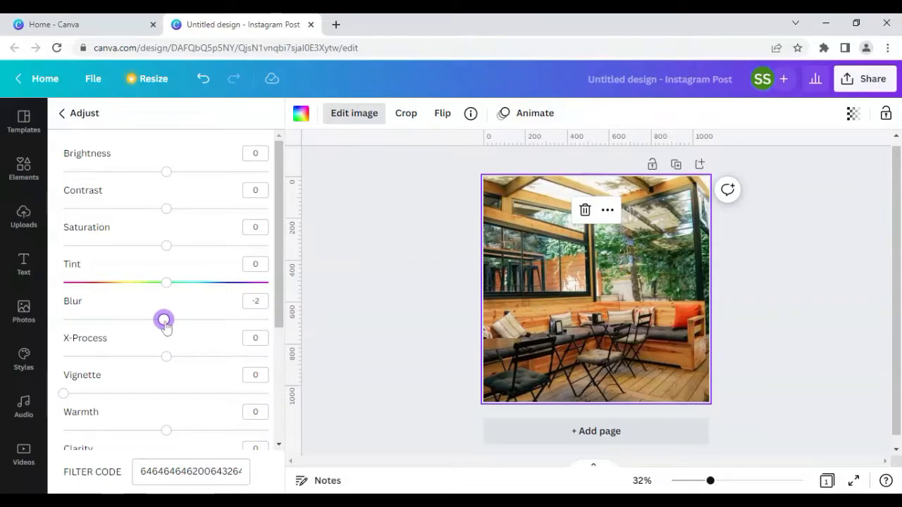
key("Right")
key("Right")
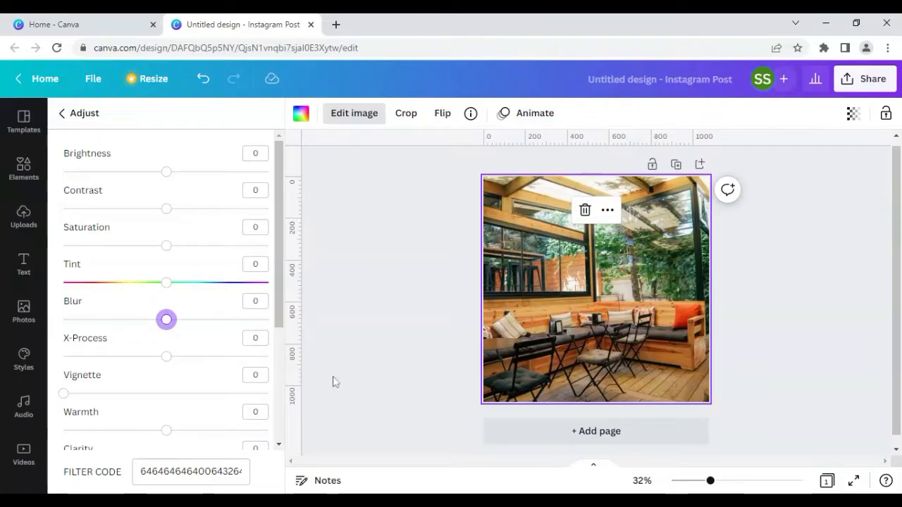
- Try a blur of -20 to sharpen the photo's details, and return the blur to 0
left_click(730, 481)
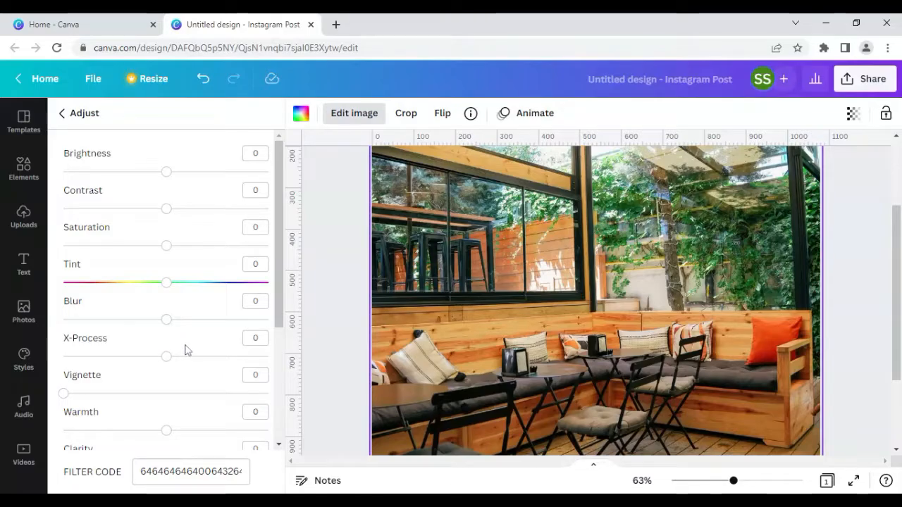
left_click_drag(169, 323, 145, 321)
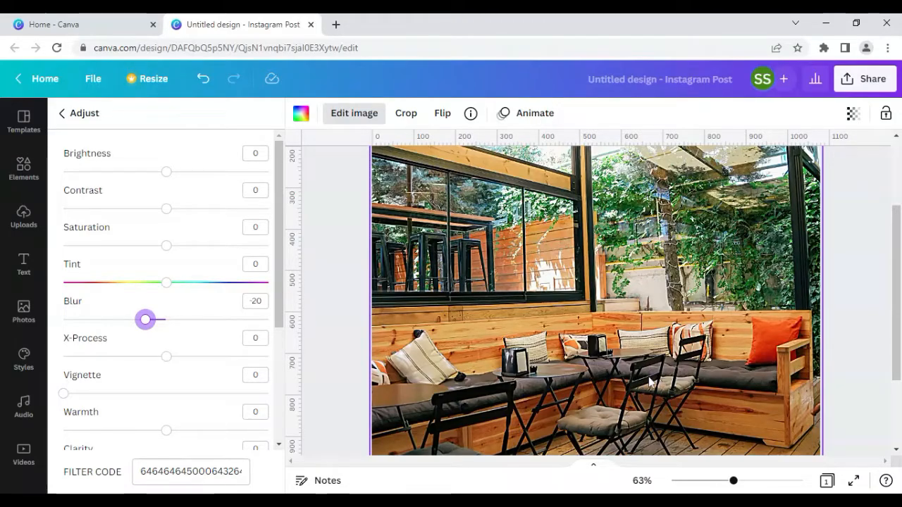
left_click_drag(145, 319, 167, 318)
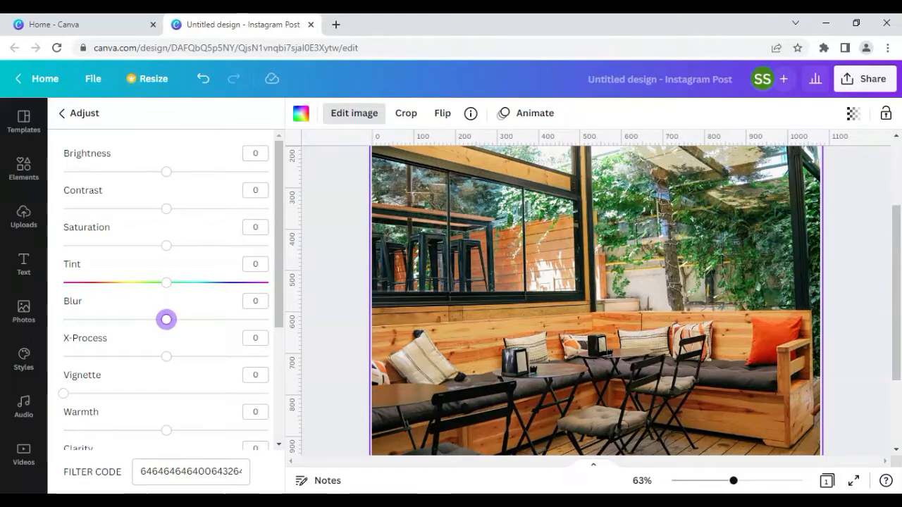
left_click_drag(734, 480, 717, 481)
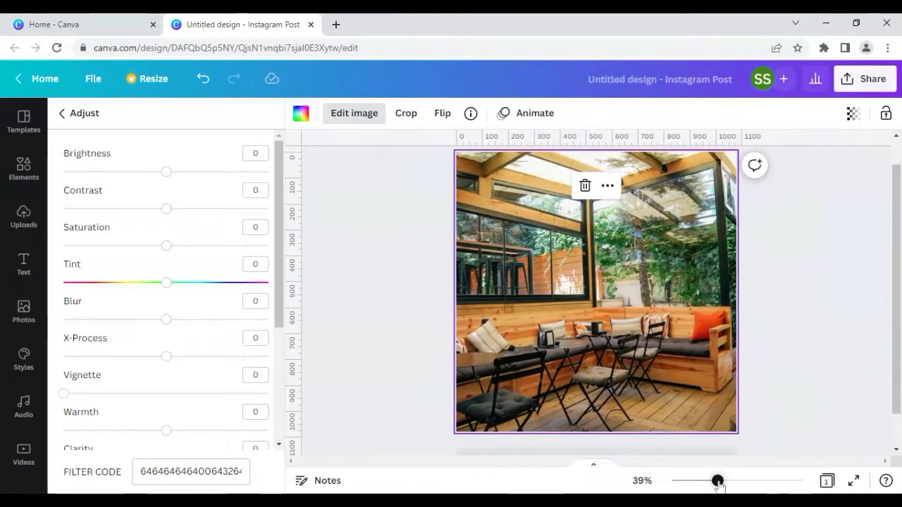
- Reopen the photo's adjustments, try an X-Process value of -49, and return X-Process to 0
left_click(366, 356)
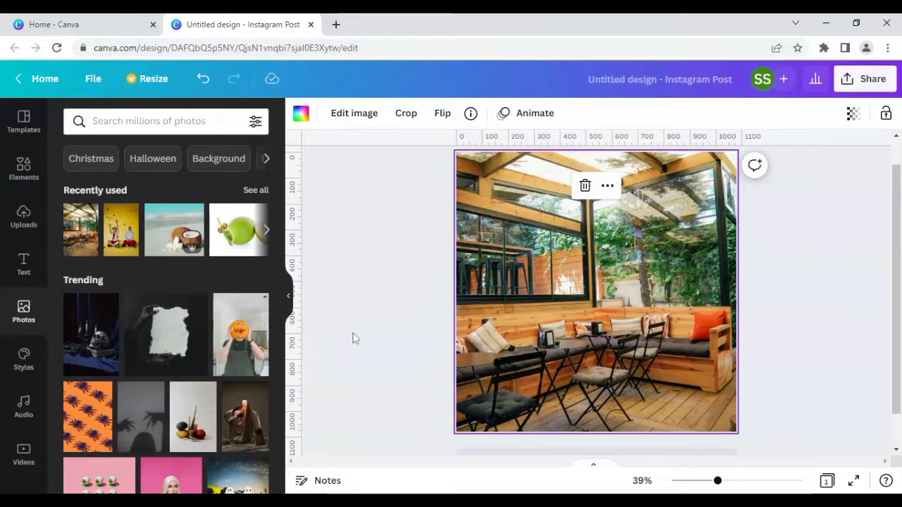
left_click(356, 120)
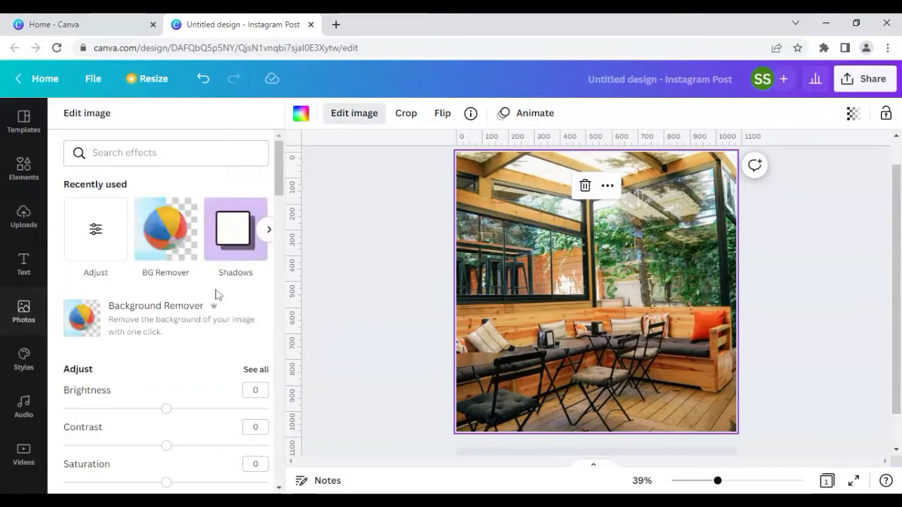
left_click(95, 232)
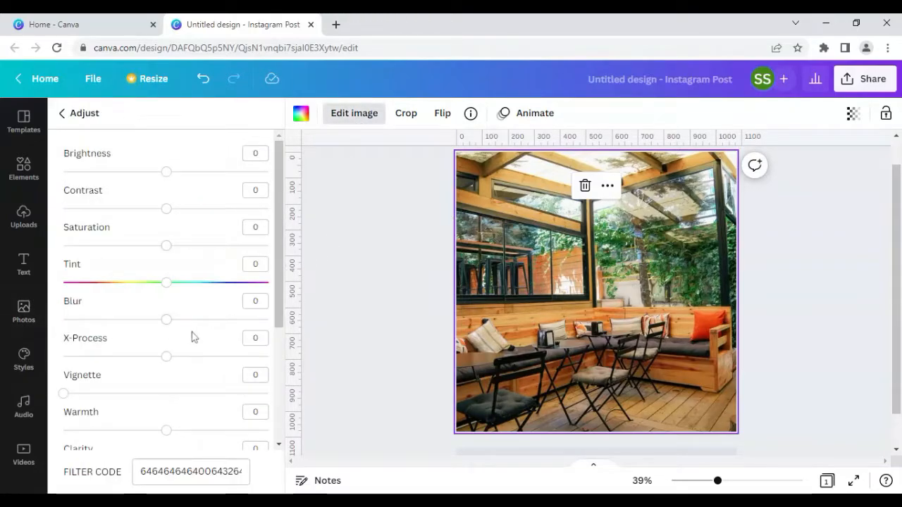
scroll(176, 335, "down", 1)
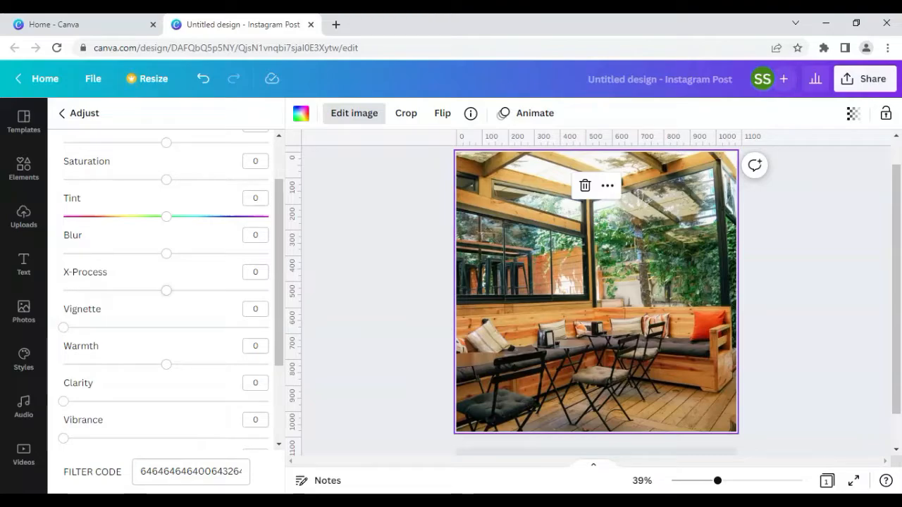
left_click_drag(210, 298, 116, 292)
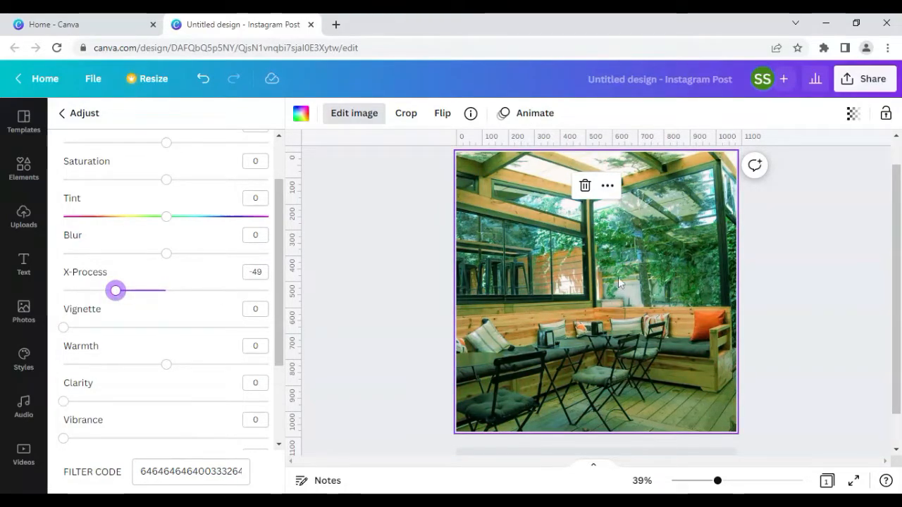
left_click_drag(117, 291, 167, 292)
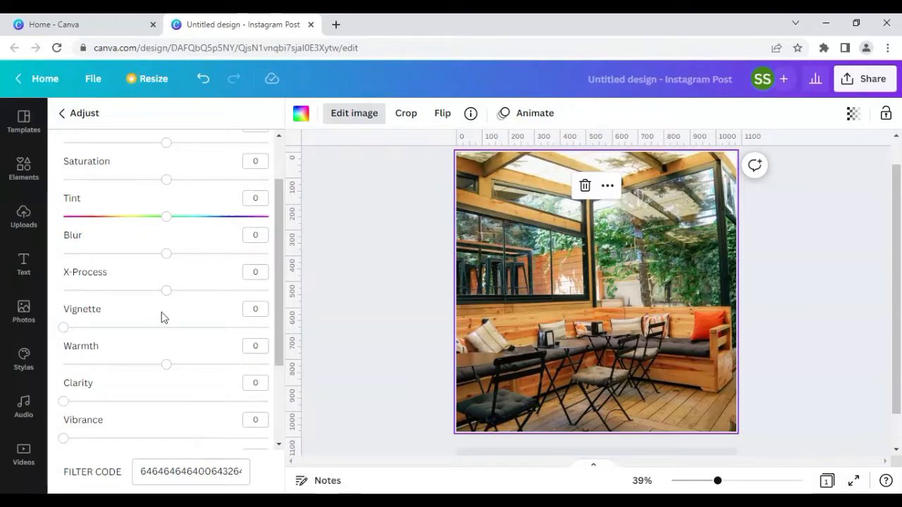
- Try vignette strengths of 54 and 50 on the photo, returning the vignette to 0 after each
scroll(161, 319, "down", 1)
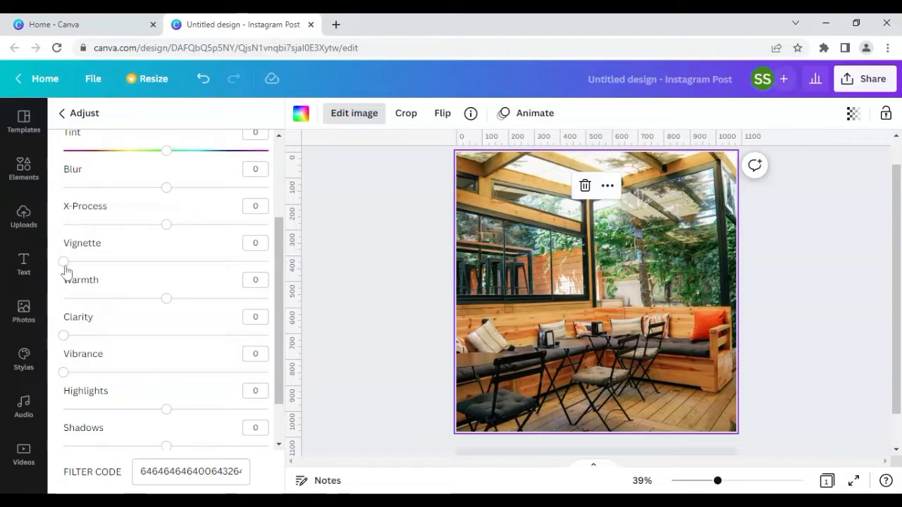
left_click_drag(65, 263, 174, 263)
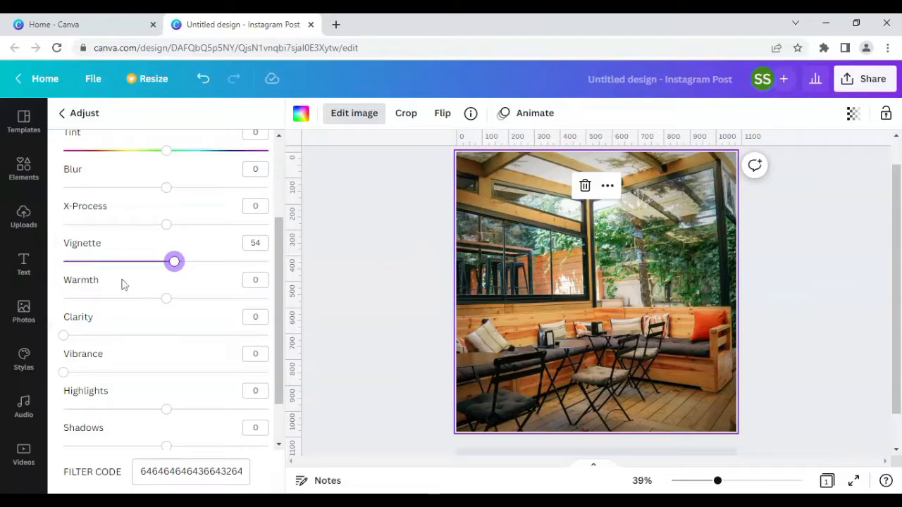
left_click_drag(174, 262, 62, 263)
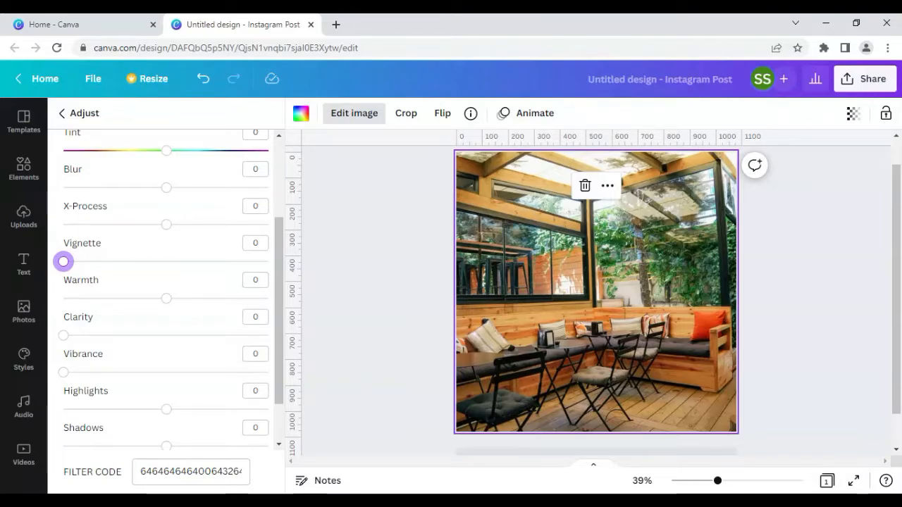
left_click(167, 262)
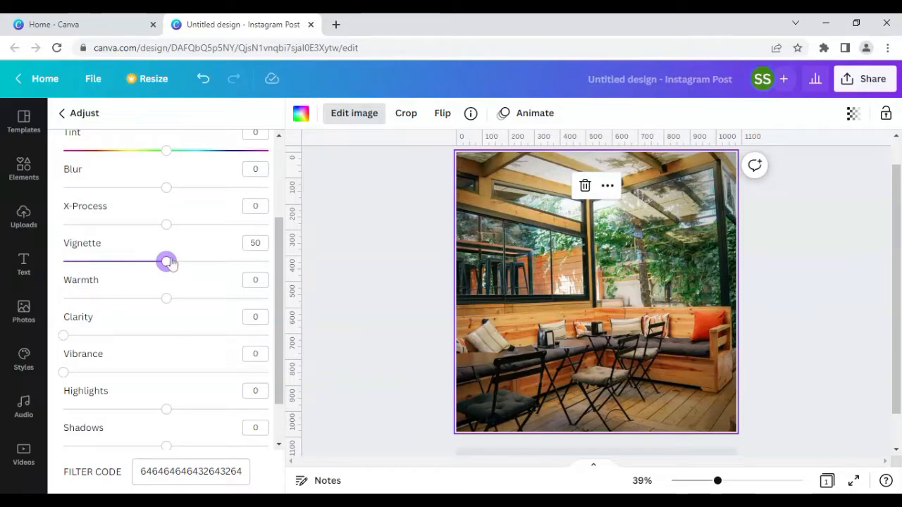
left_click_drag(166, 261, 63, 261)
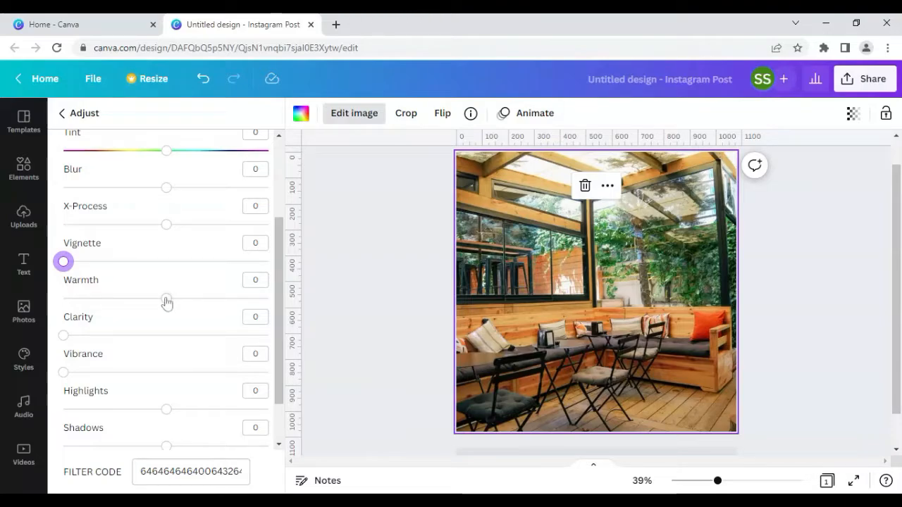
- Try warmth values of 46, -92, 24 and -67 on the photo, and return the warmth to 0
left_click_drag(167, 300, 213, 302)
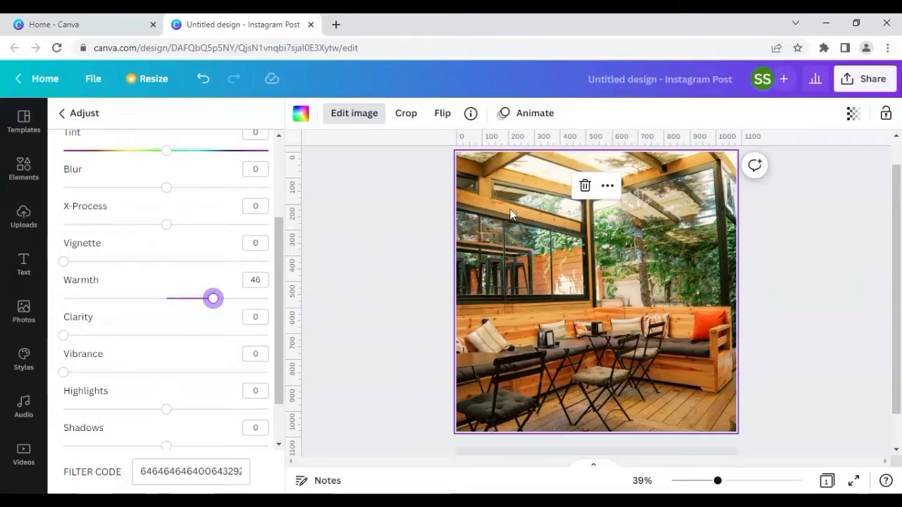
left_click_drag(215, 298, 73, 304)
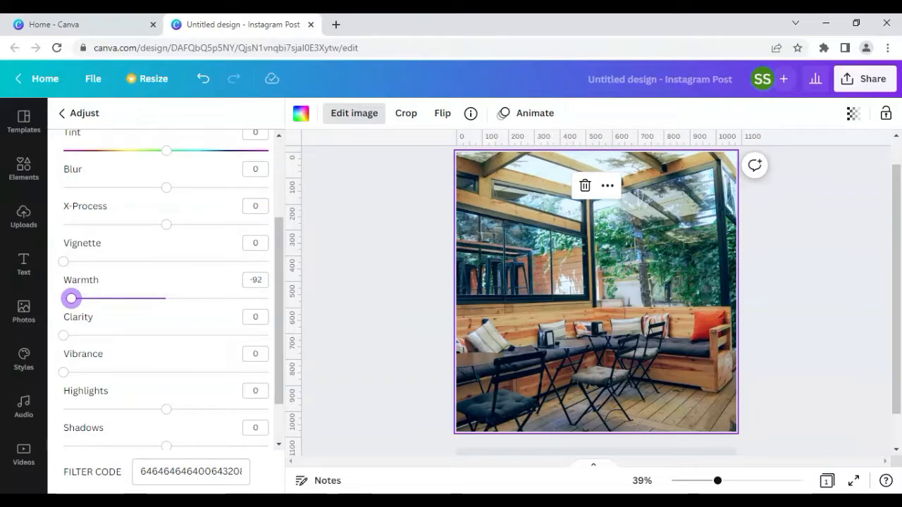
left_click_drag(73, 300, 193, 310)
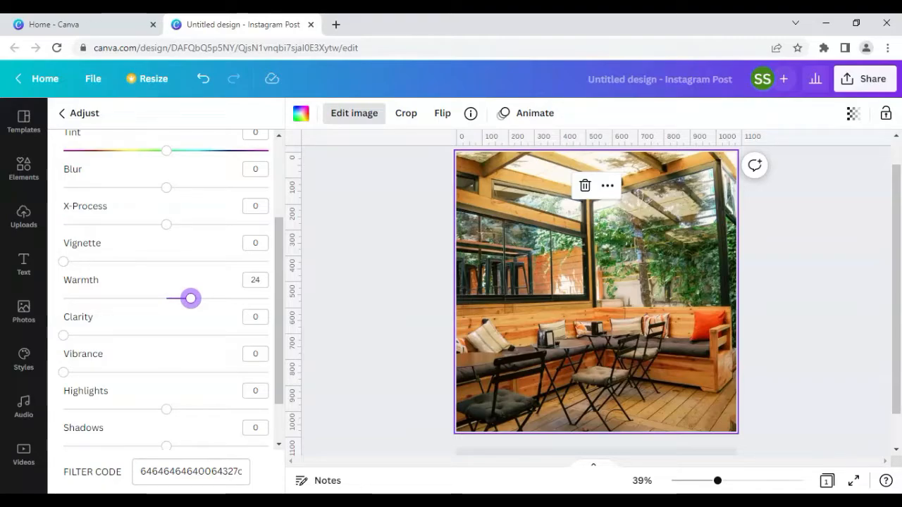
left_click_drag(191, 298, 98, 298)
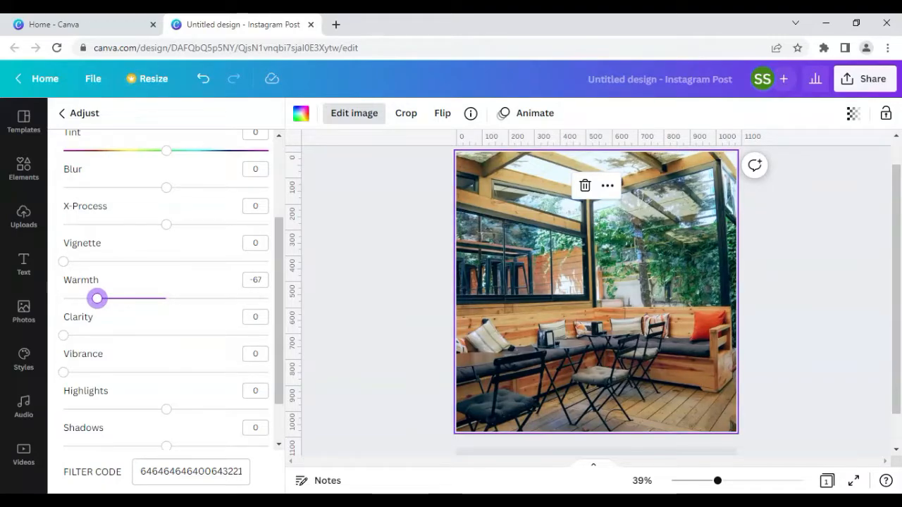
left_click_drag(98, 299, 167, 305)
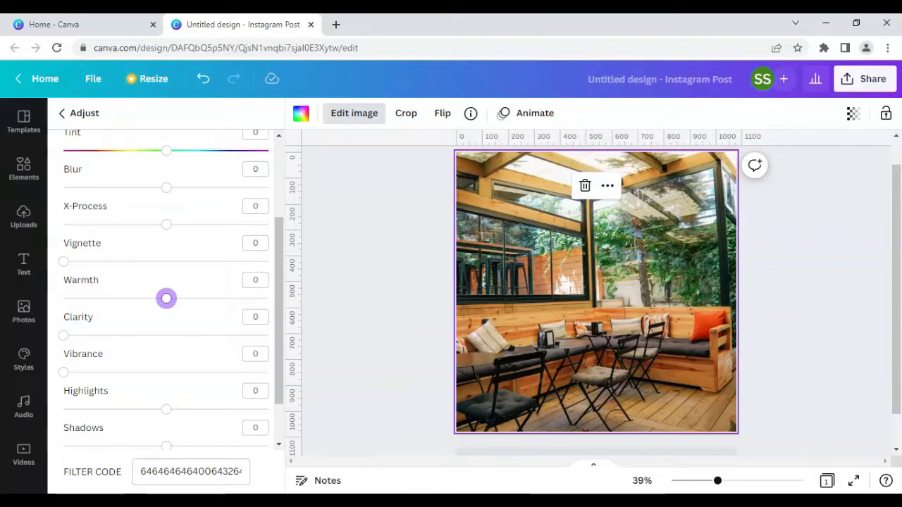
- Try a clarity of 70 on the photo and return the clarity to 0
scroll(179, 329, "down", 1)
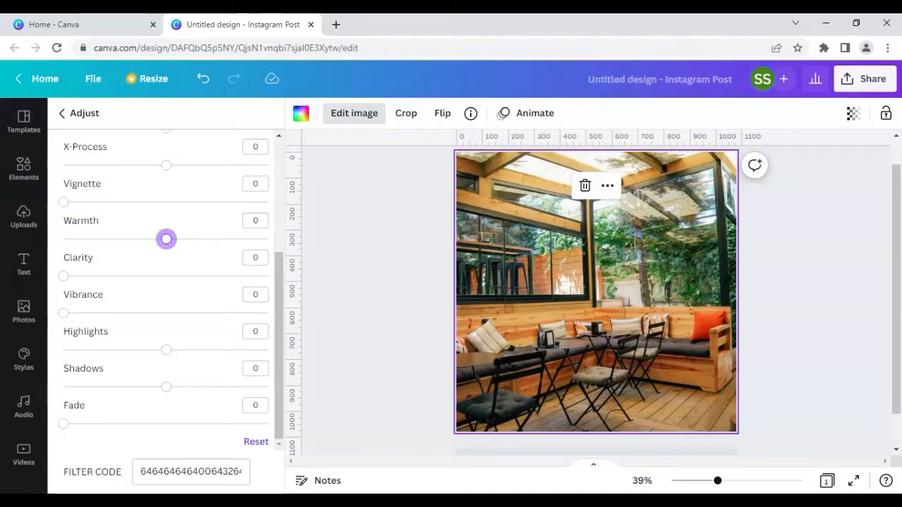
left_click_drag(139, 285, 208, 285)
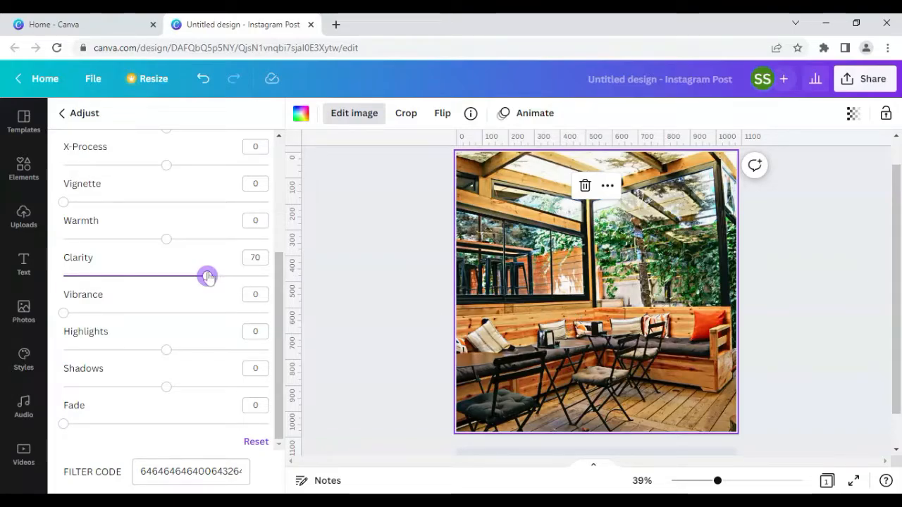
left_click_drag(208, 276, 61, 281)
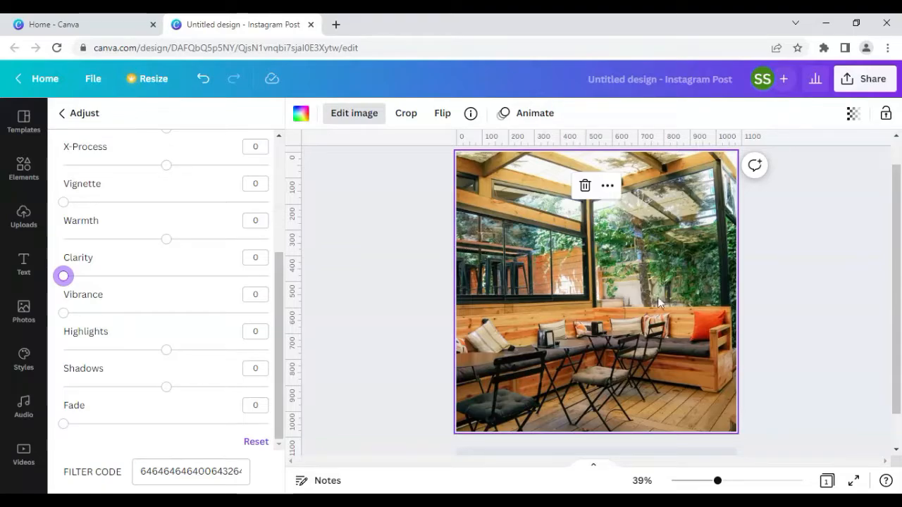
- Reopen the photo's adjustments, try the vibrance and a highlights value of 22, and return both to 0
double_click(474, 293)
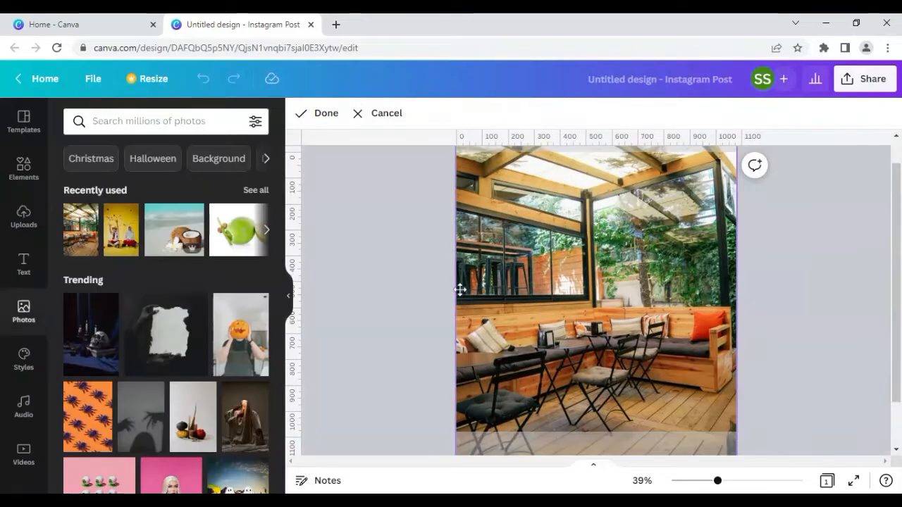
left_click(419, 235)
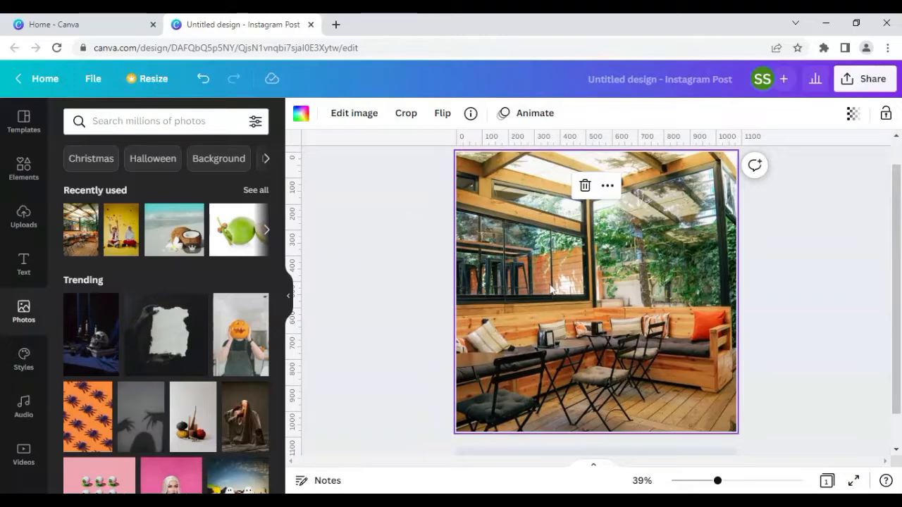
left_click(354, 120)
left_click(115, 224)
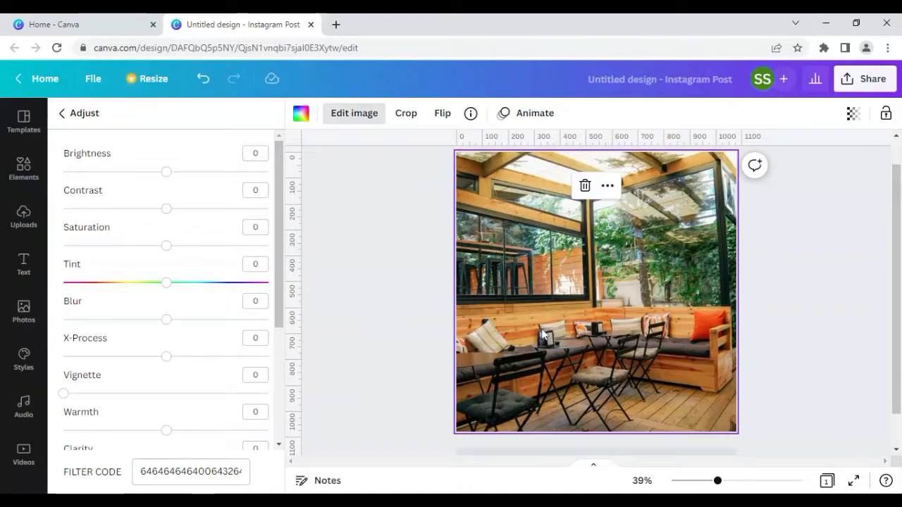
scroll(250, 373, "down", 3)
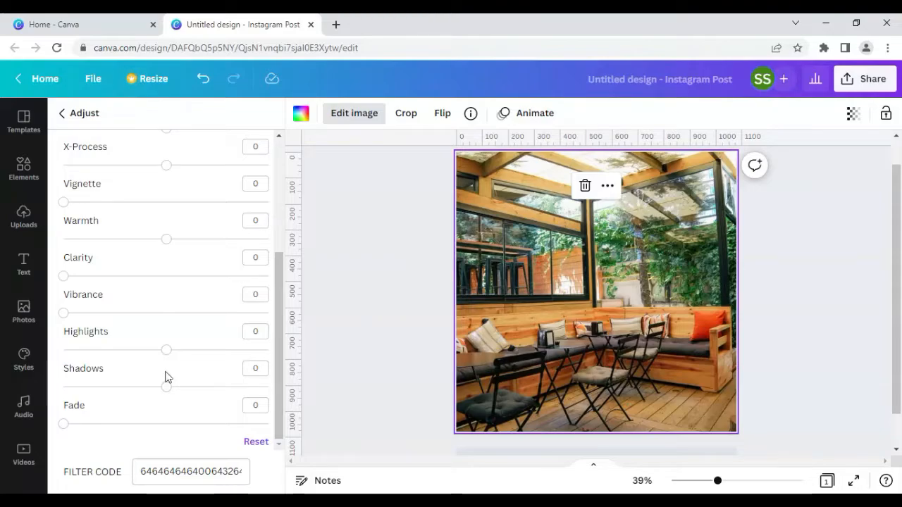
left_click_drag(65, 317, 60, 336)
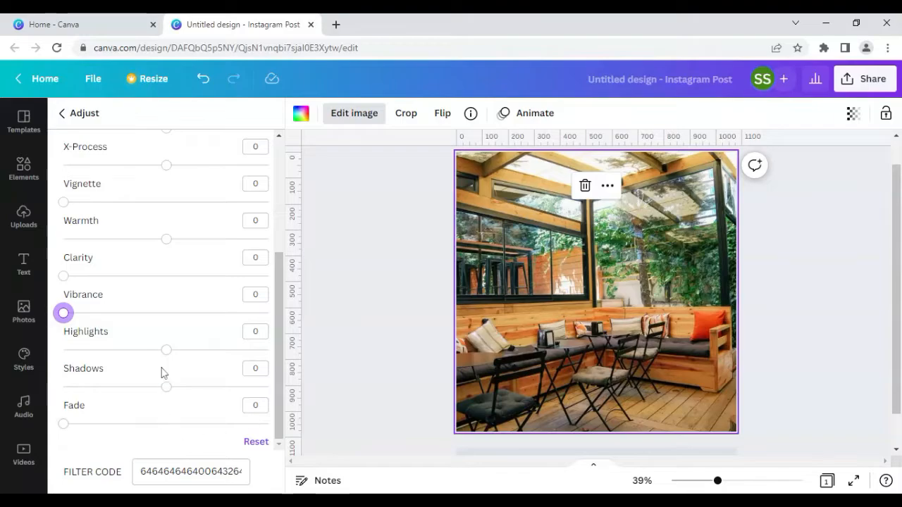
left_click_drag(167, 350, 188, 351)
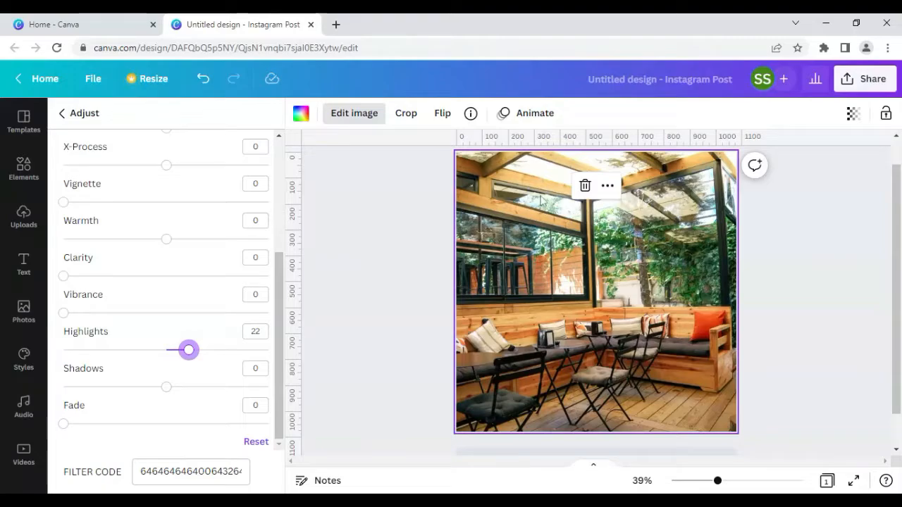
left_click_drag(188, 351, 167, 356)
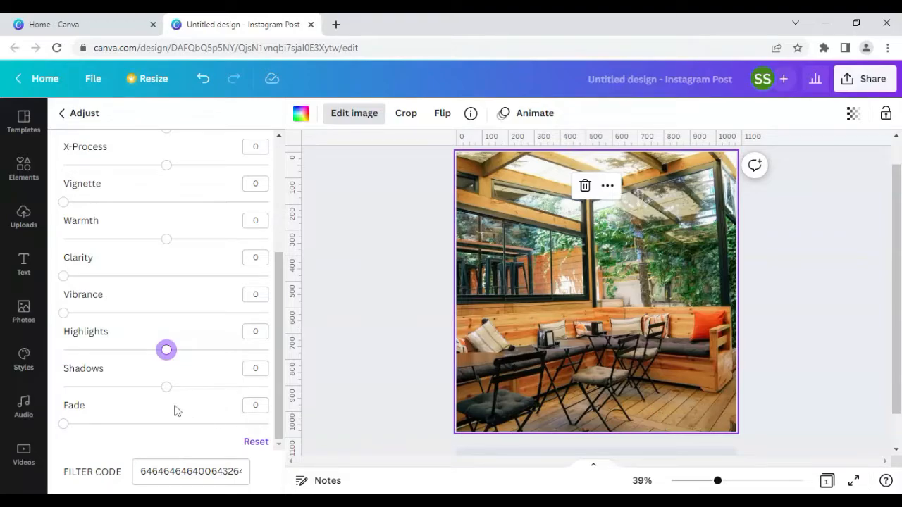
- Try a shadows value of 47 and the fade adjustment on the photo, returning both to 0
left_click_drag(173, 389, 214, 390)
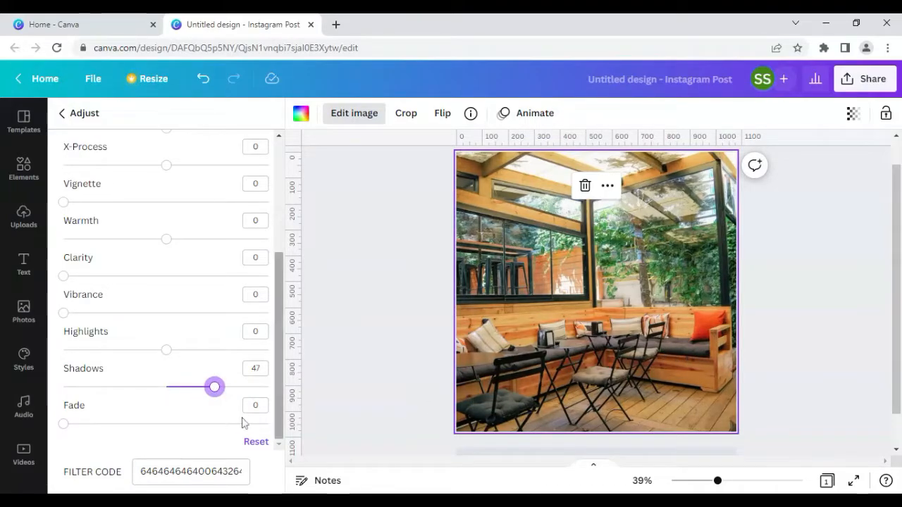
left_click_drag(216, 392, 166, 393)
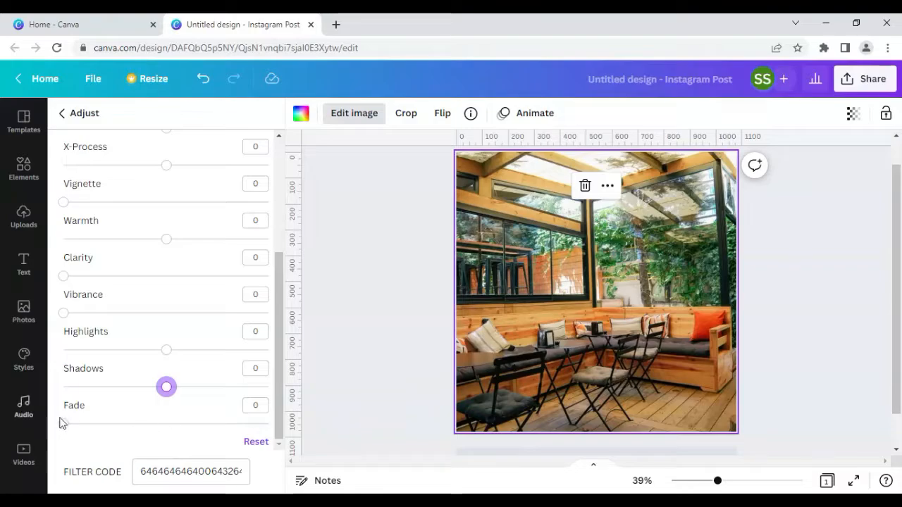
mouse_move(63, 424)
left_mouse_down()
mouse_move(253, 433)
mouse_move(68, 435)
mouse_move(296, 432)
mouse_move(81, 428)
mouse_move(57, 436)
left_mouse_up()
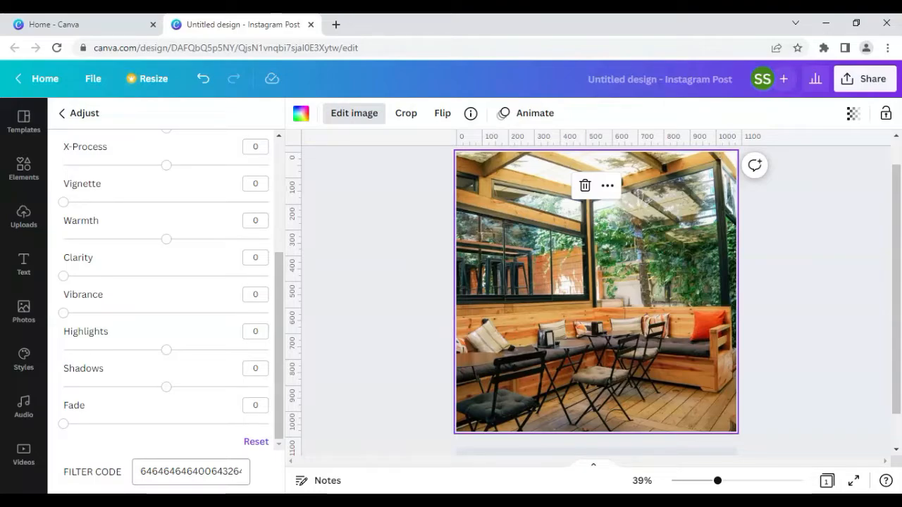
- Try changing the fifth digit pair of the photo's filter code to 84, check the blur adjustment, and reset all adjustments
left_click(192, 472)
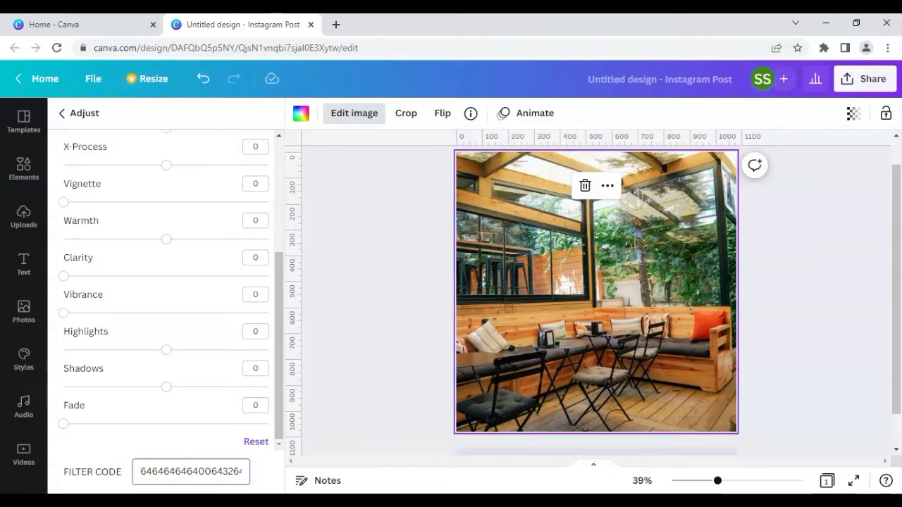
key("BackSpace")
type("8")
left_click(182, 431)
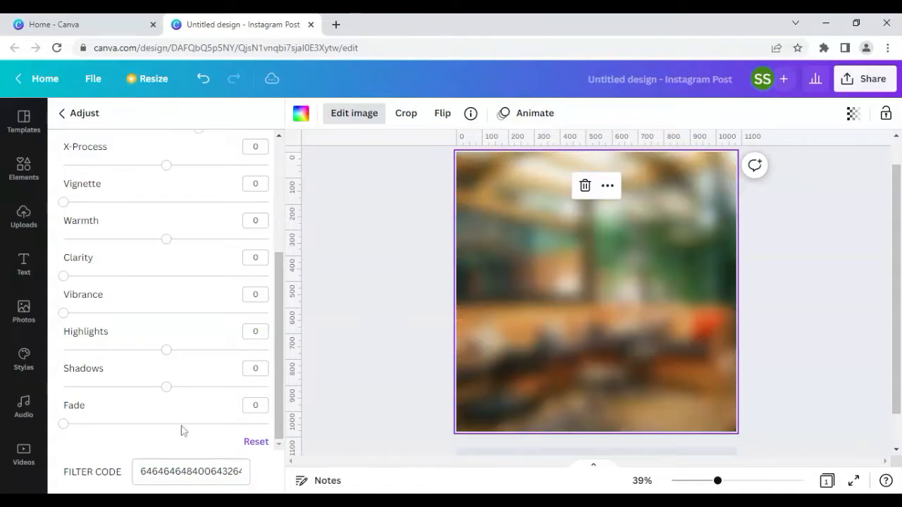
scroll(181, 416, "up", 2)
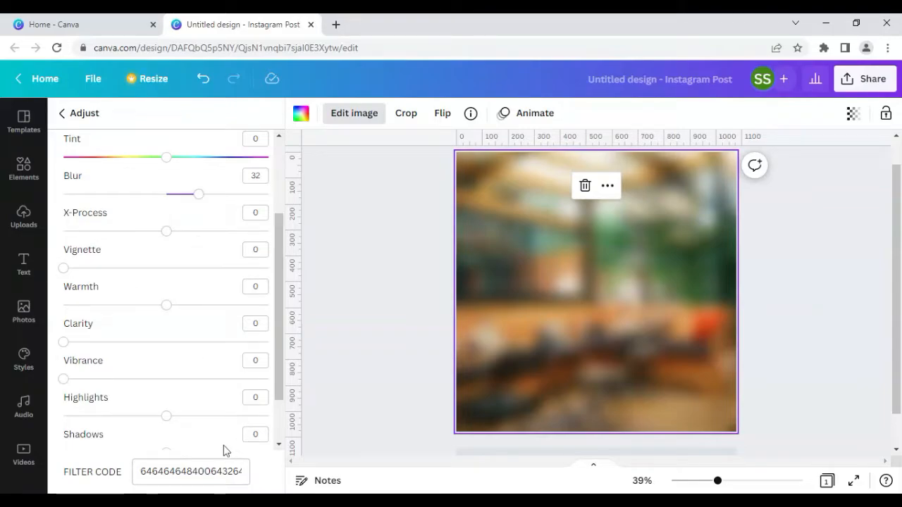
scroll(226, 451, "down", 2)
left_click(254, 442)
- Try changing the seventh digit pair of the filter code to 67, and reset all adjustments
left_click(222, 471)
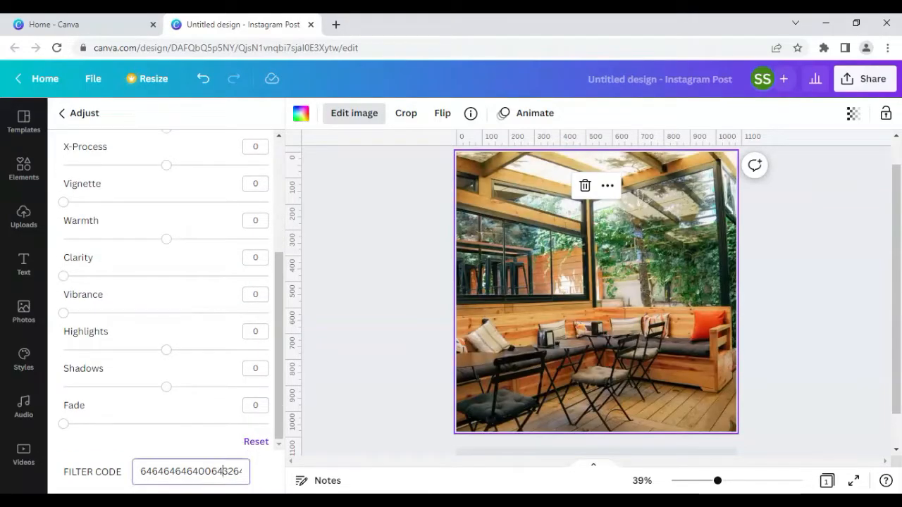
key("BackSpace")
type("7")
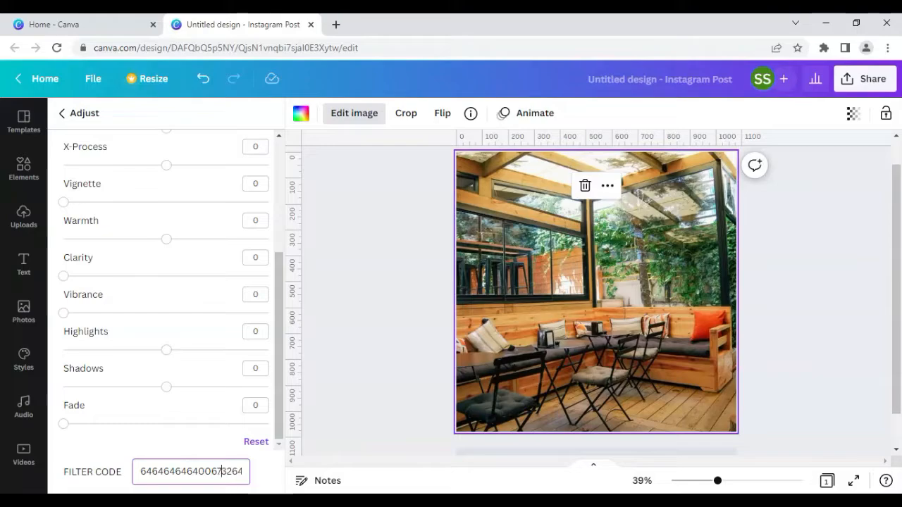
left_click(221, 449)
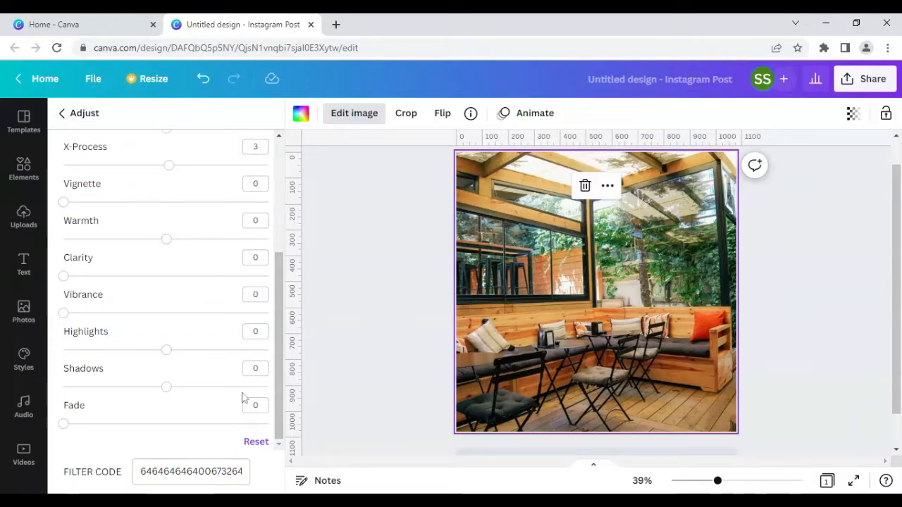
left_click(255, 442)
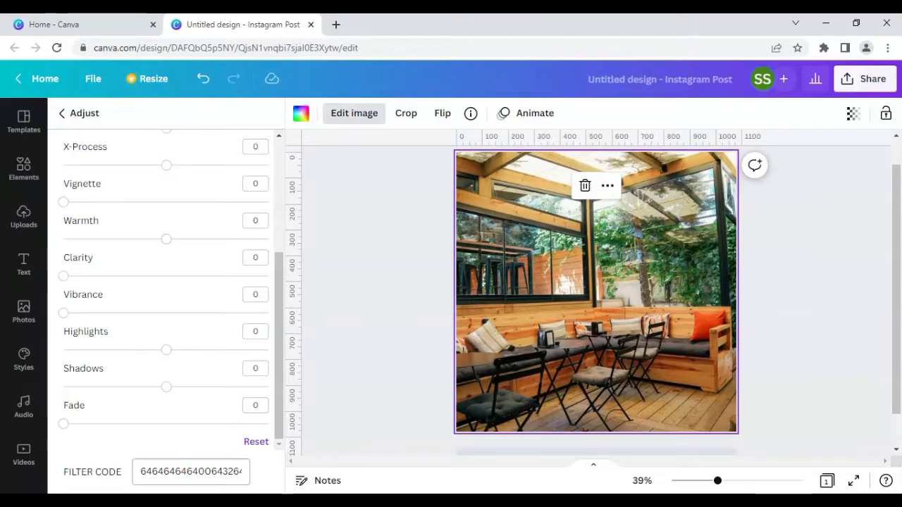